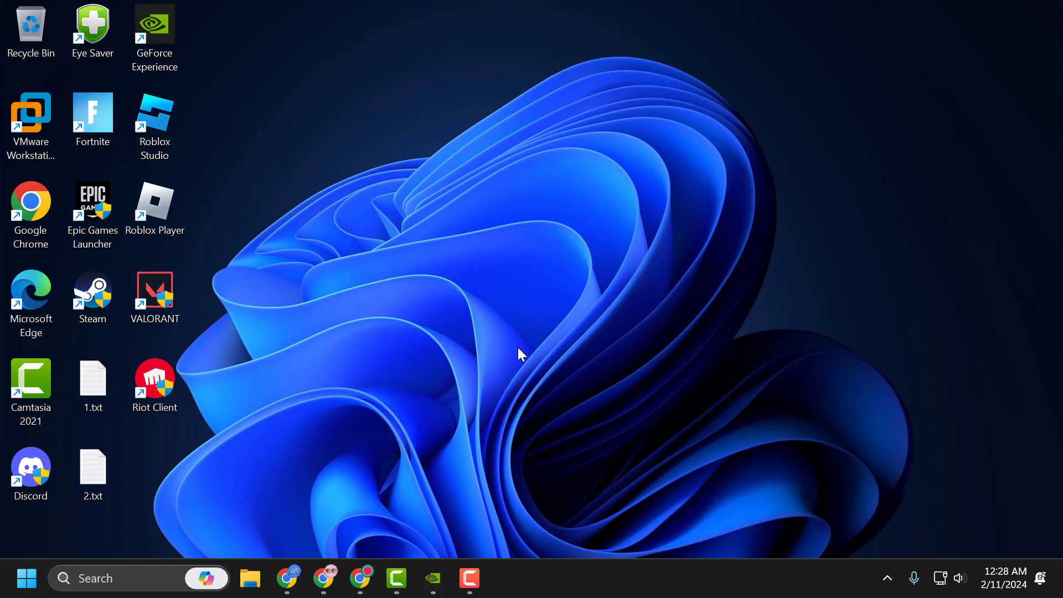
# Start a Windows Update check from Settings via the Start right-click menu, then close Settings.
pyautogui.rightClick(26, 578)
pyautogui.click(78, 400)
pyautogui.click(101, 515)
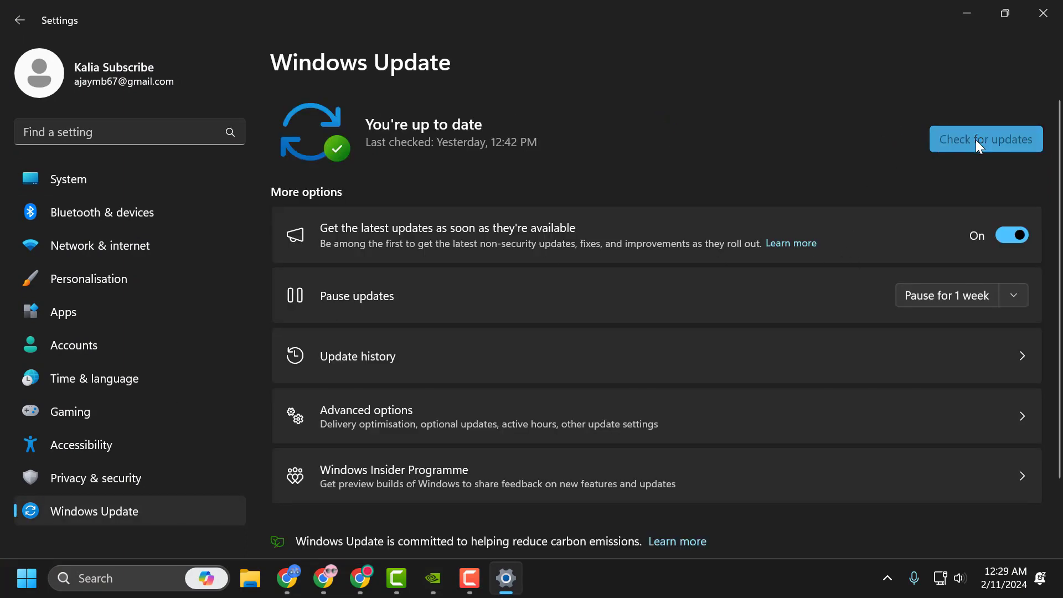
pyautogui.click(976, 140)
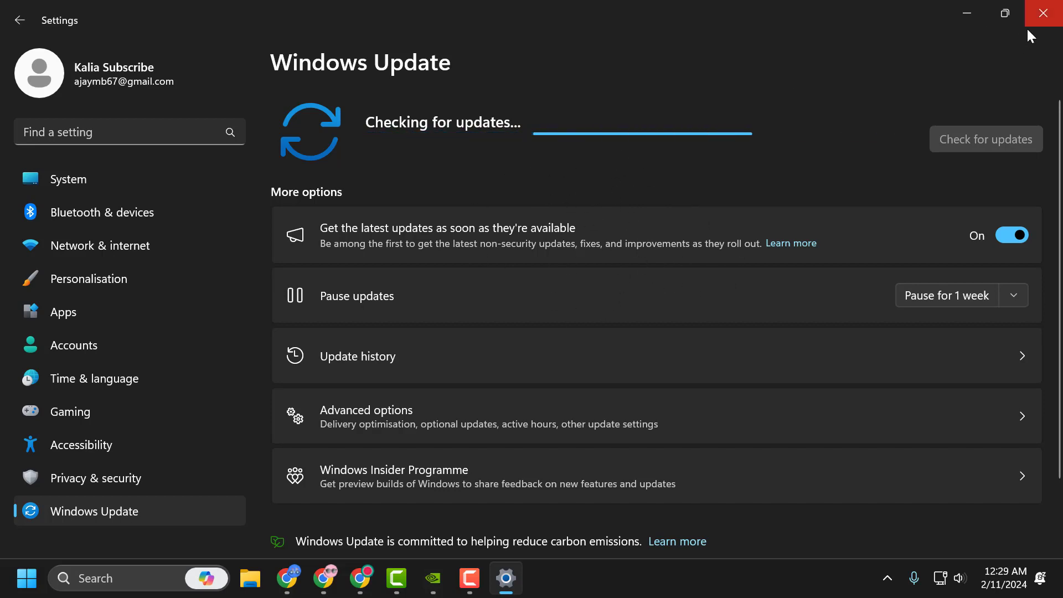
pyautogui.click(1044, 13)
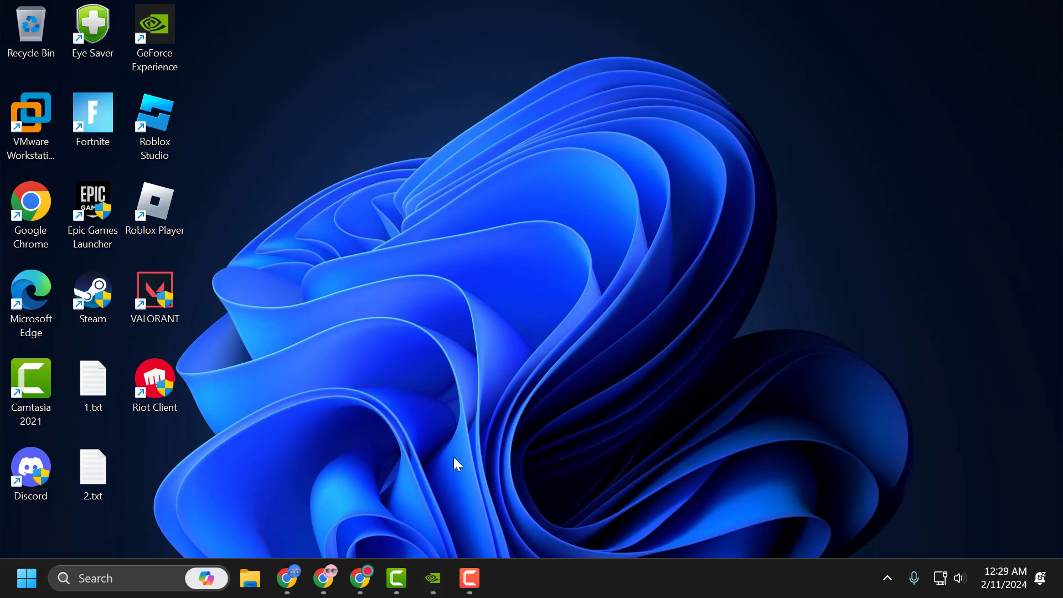
# Download the Visual C++ Redistributable Runtimes All-in-One Nov 2023 zip from its page in Chrome.
pyautogui.click(361, 579)
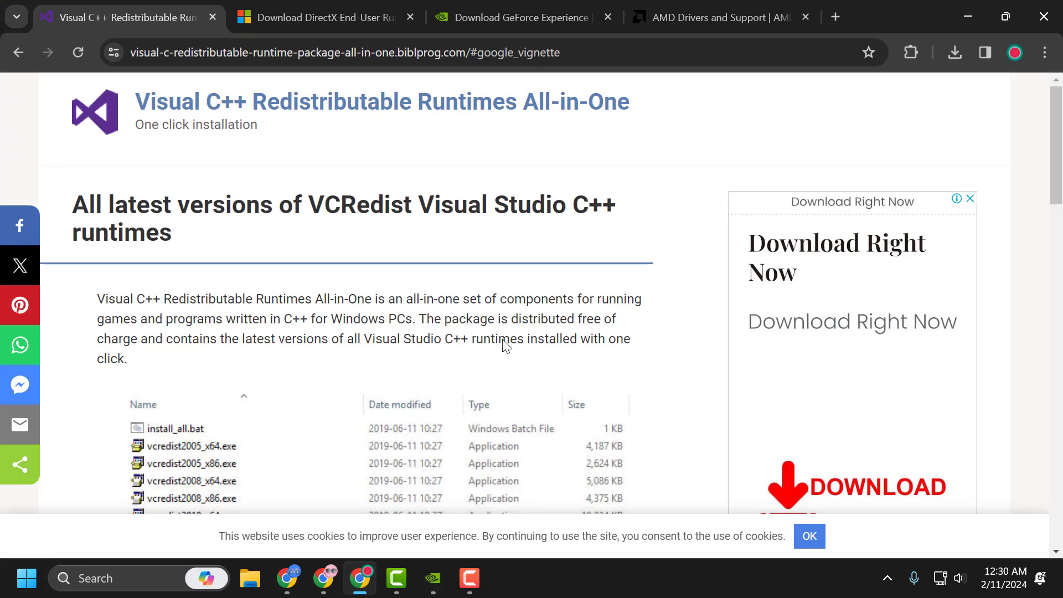
pyautogui.scroll(-1, 542, 337)
pyautogui.scroll(-5, 541, 336)
pyautogui.scroll(-5, 549, 332)
pyautogui.scroll(-2, 552, 334)
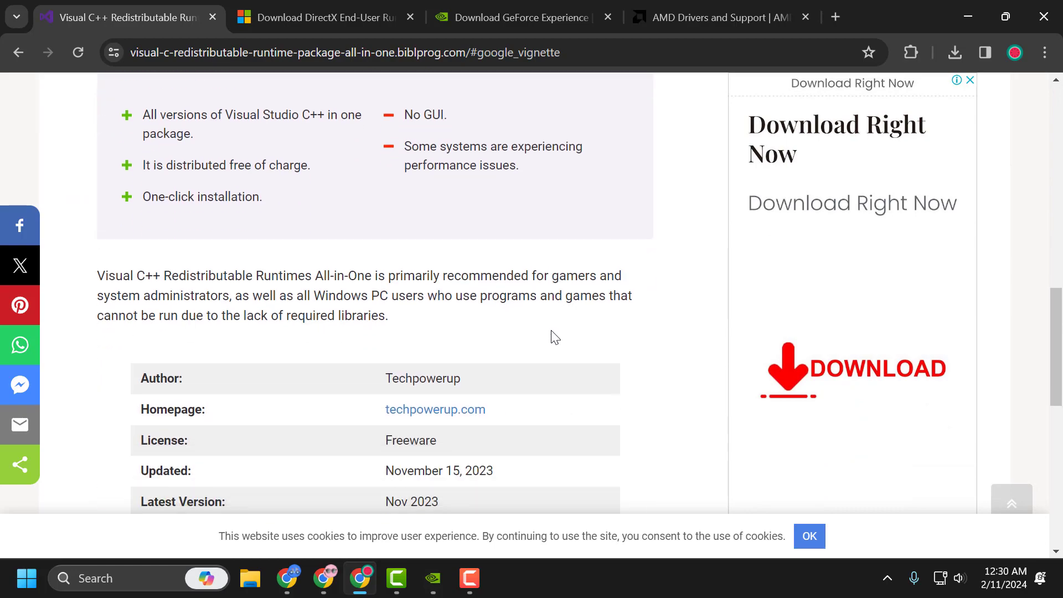
pyautogui.scroll(-3, 554, 337)
pyautogui.scroll(-4, 555, 336)
pyautogui.scroll(1, 551, 330)
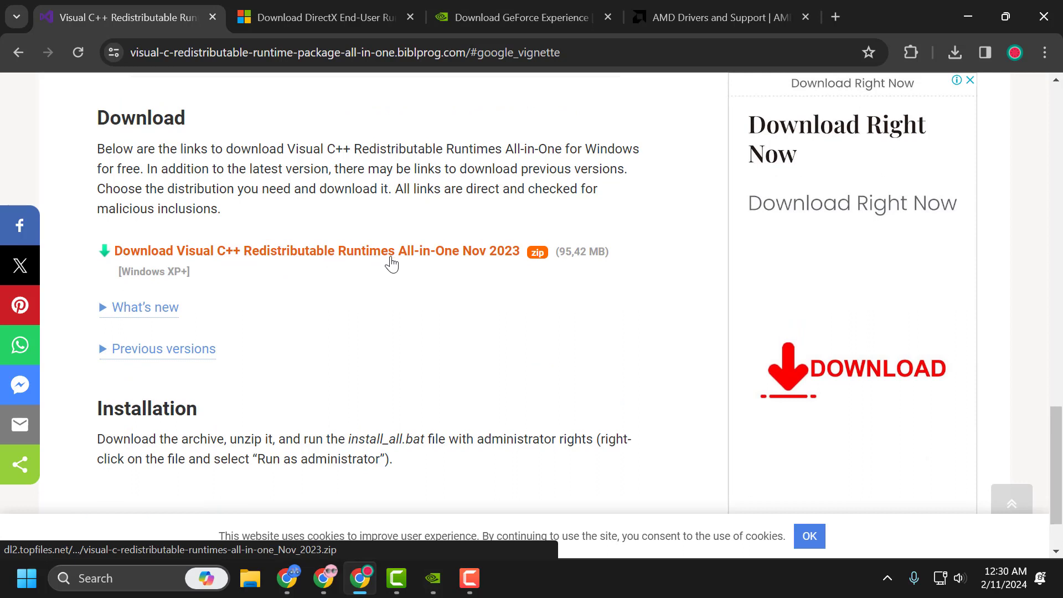
pyautogui.click(411, 254)
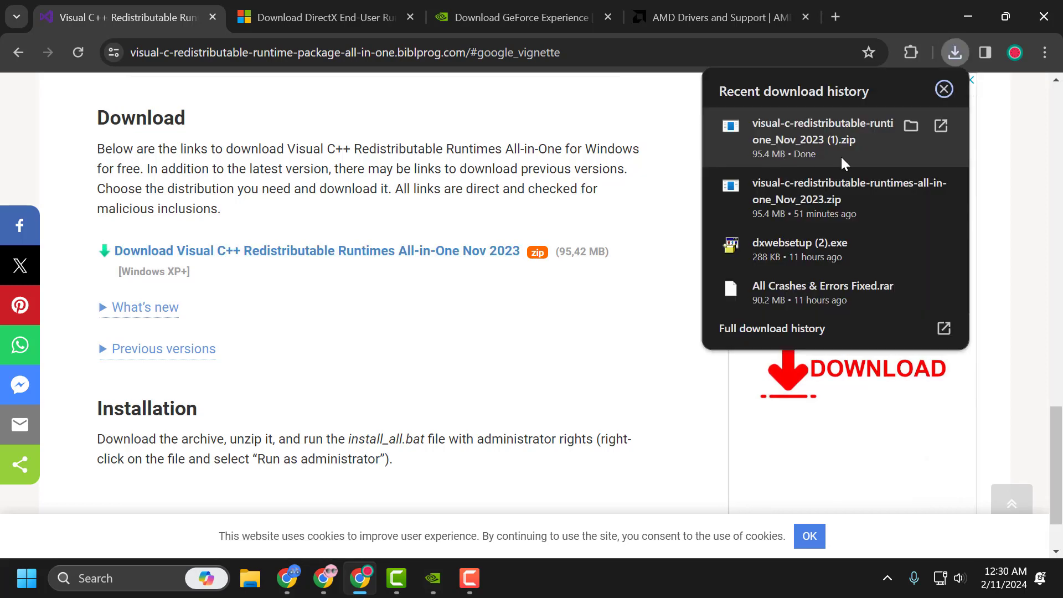
# Extract the downloaded runtimes zip into its suggested folder with Extract All, then close the folder window.
pyautogui.click(911, 125)
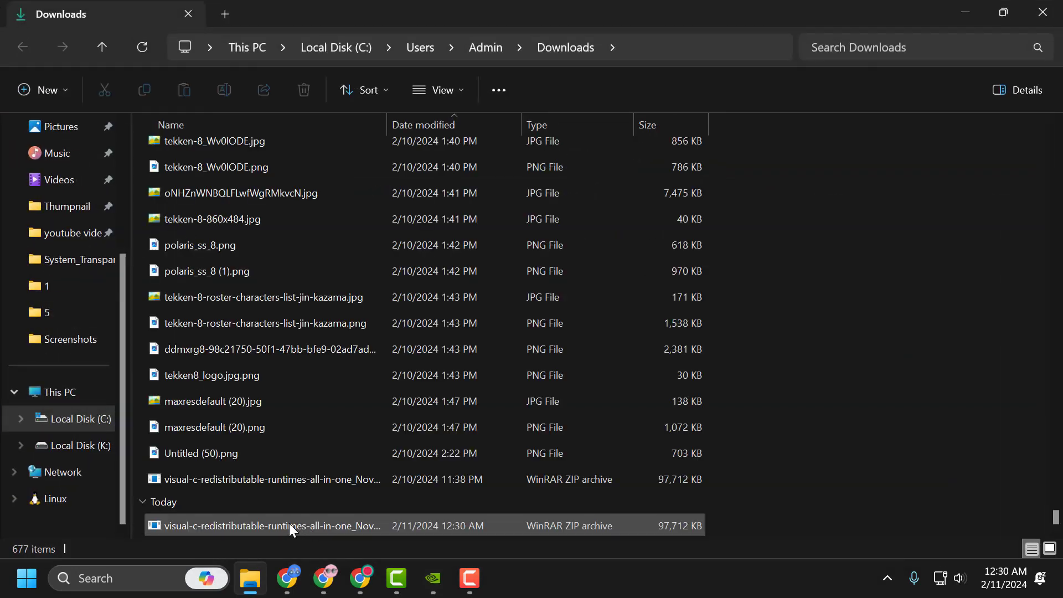
pyautogui.rightClick(257, 530)
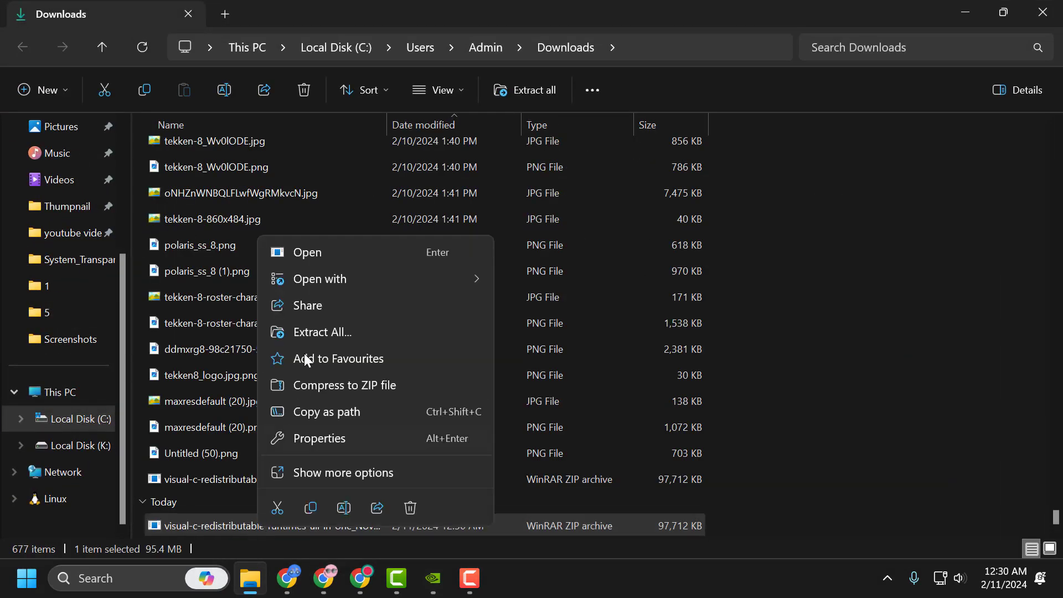
pyautogui.click(335, 334)
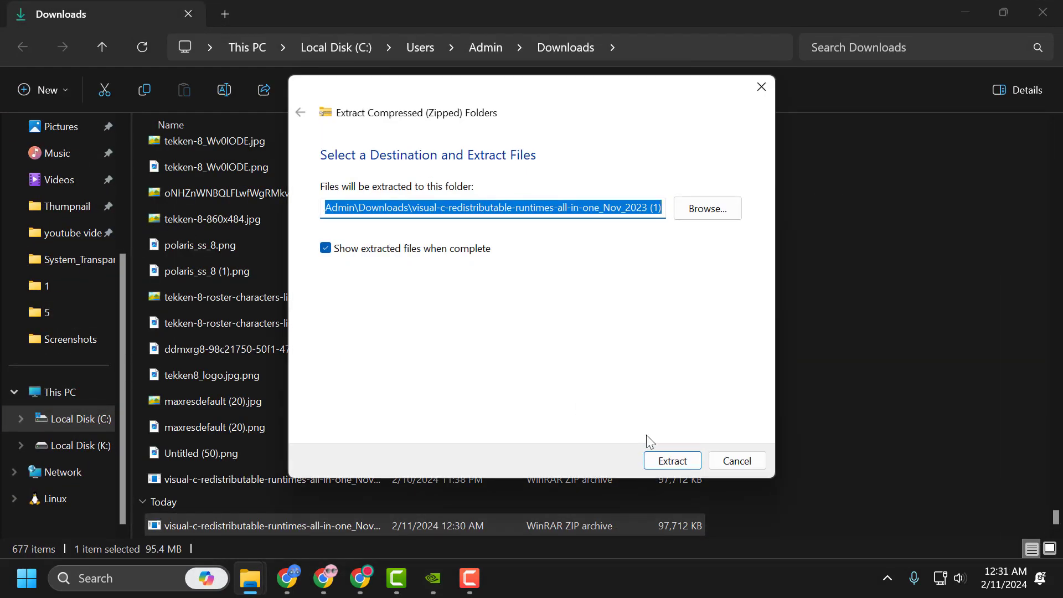
pyautogui.click(672, 461)
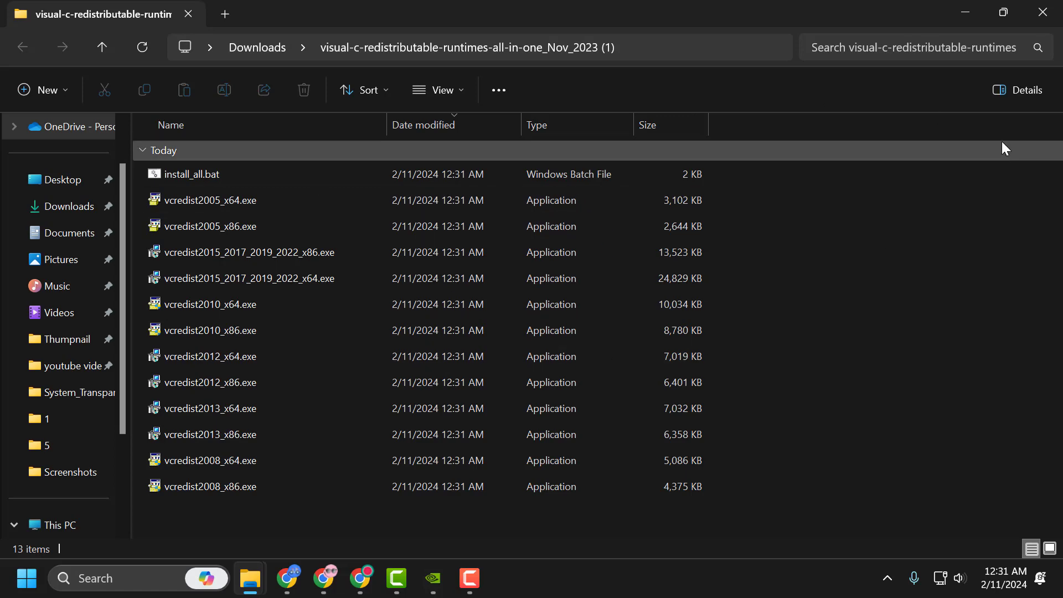
pyautogui.click(1046, 16)
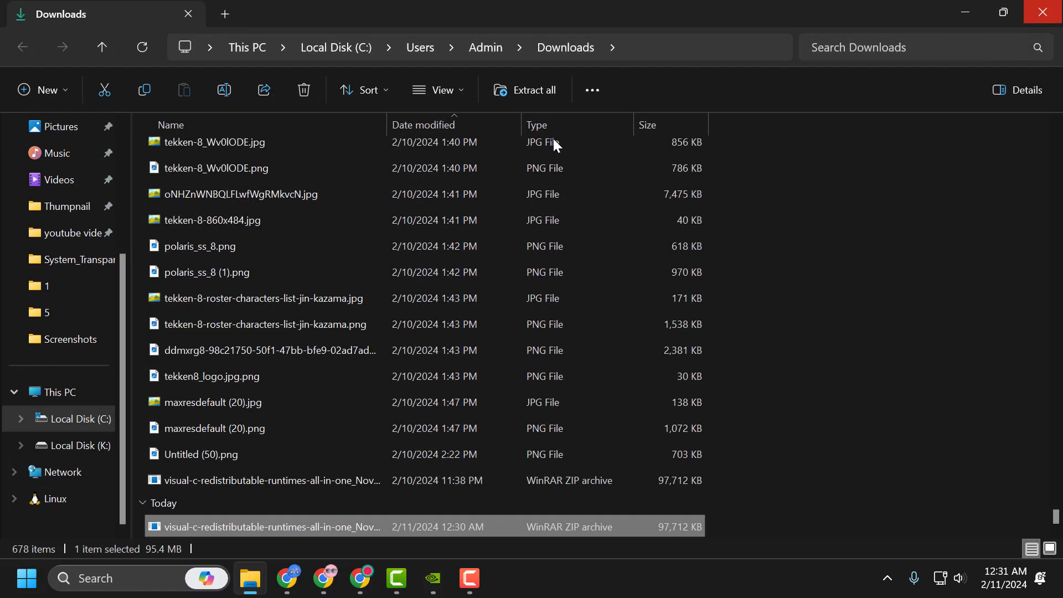
# Download the DirectX End-User Runtime installer in Chrome, then bring up the GeForce Experience download page.
pyautogui.click(1045, 16)
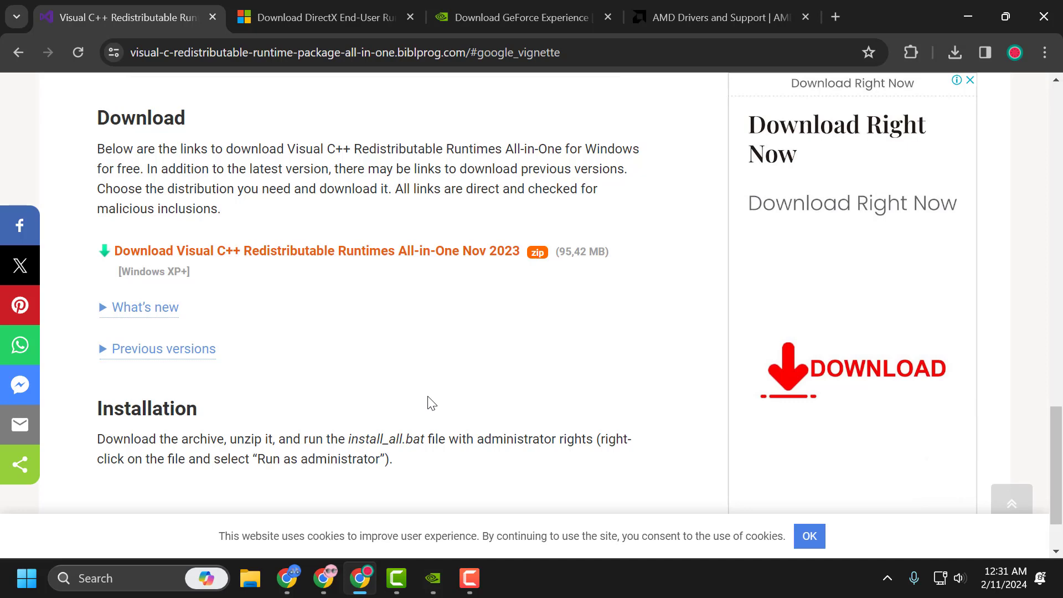
pyautogui.click(295, 17)
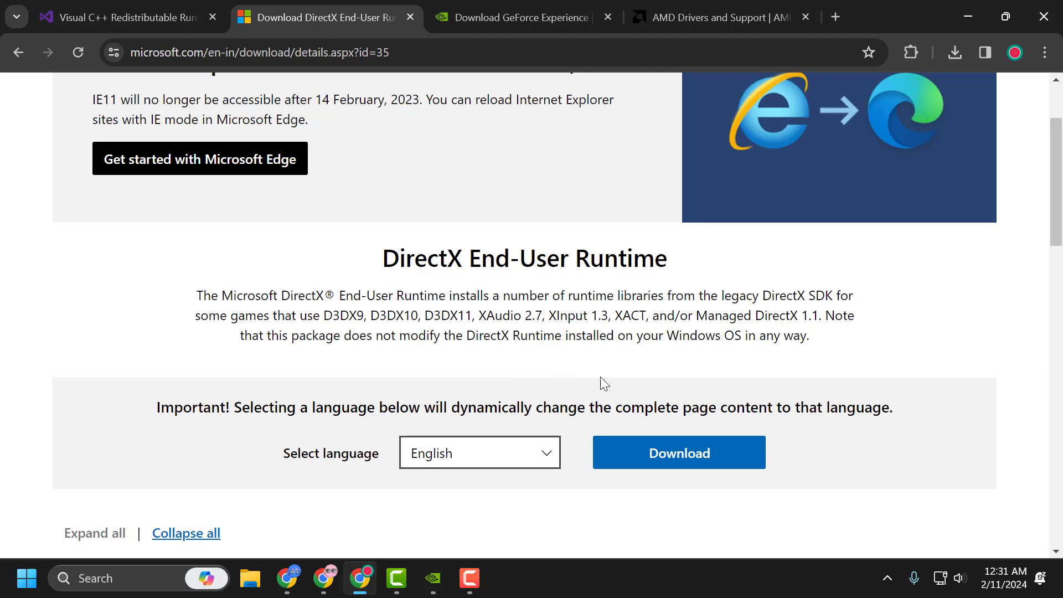
pyautogui.click(680, 453)
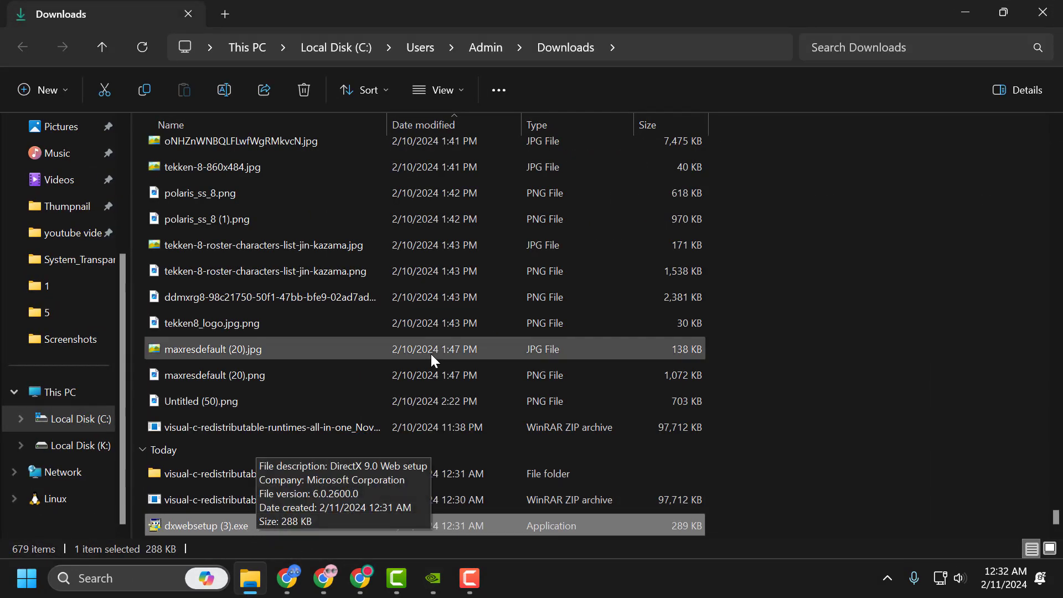
pyautogui.click(1044, 13)
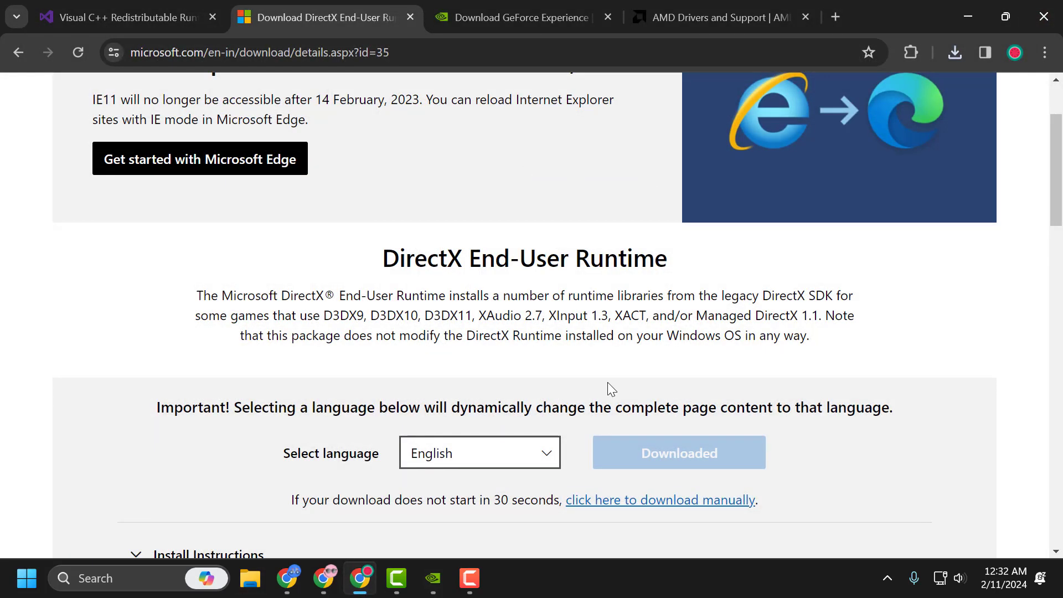
pyautogui.click(515, 16)
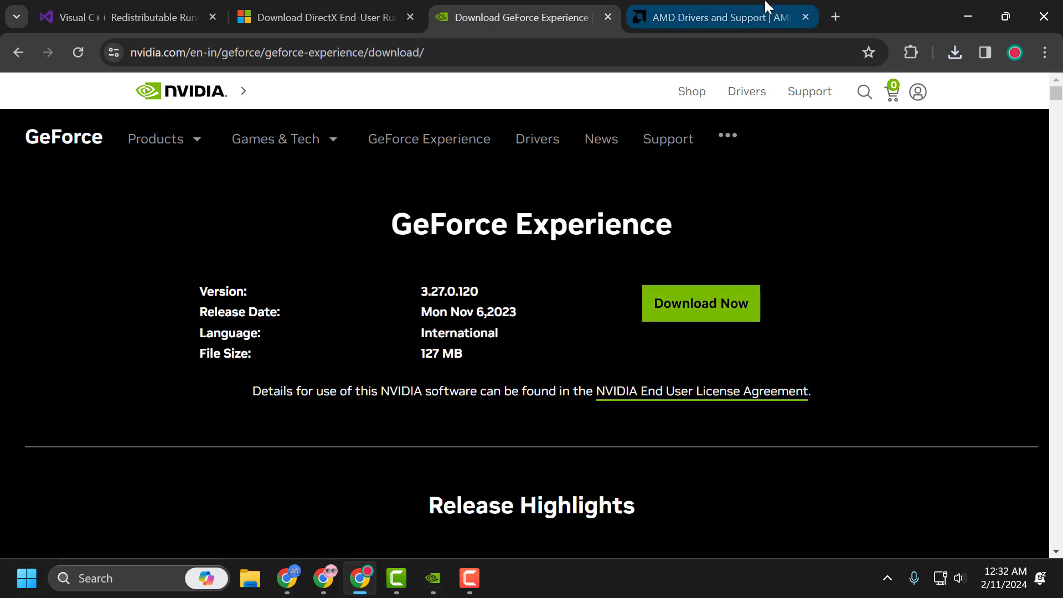
# Review the AMD Drivers and Support auto-detect description, minimize Chrome and launch GeForce Experience from the taskbar.
pyautogui.click(715, 17)
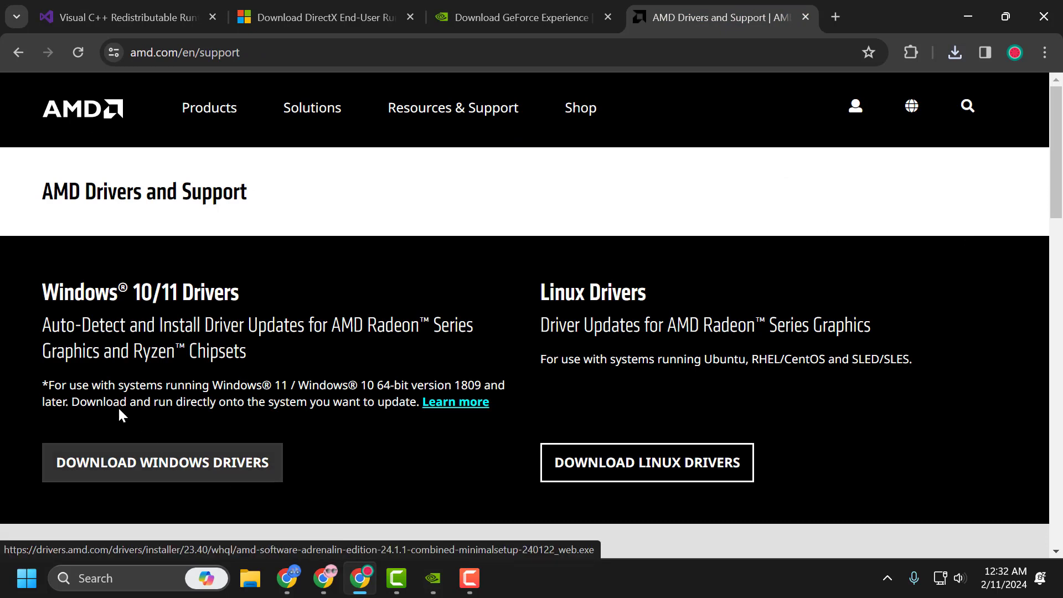
pyautogui.moveTo(44, 325); pyautogui.dragTo(293, 324)
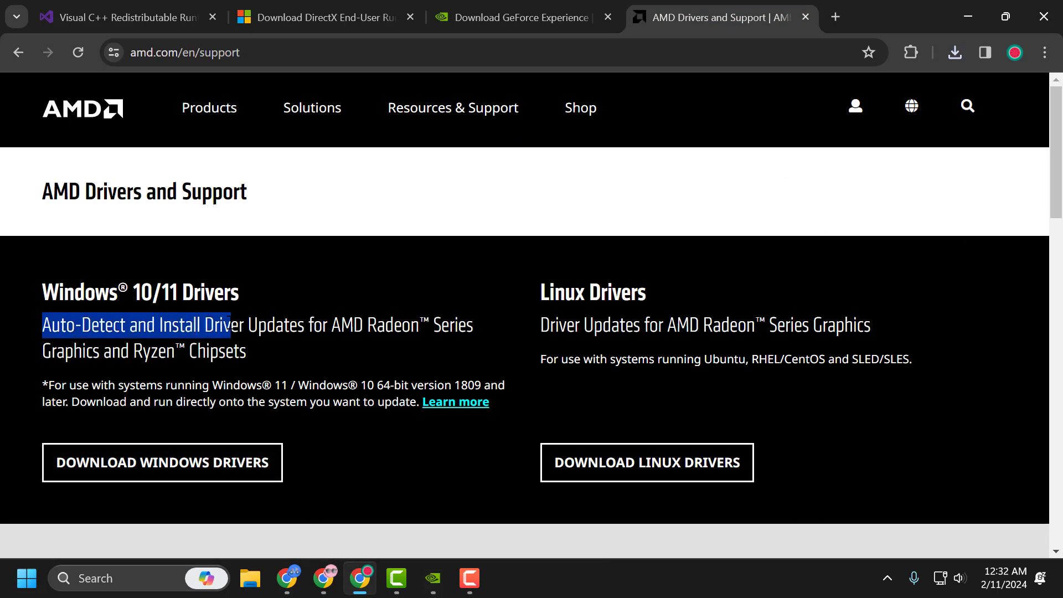
pyautogui.click(166, 398)
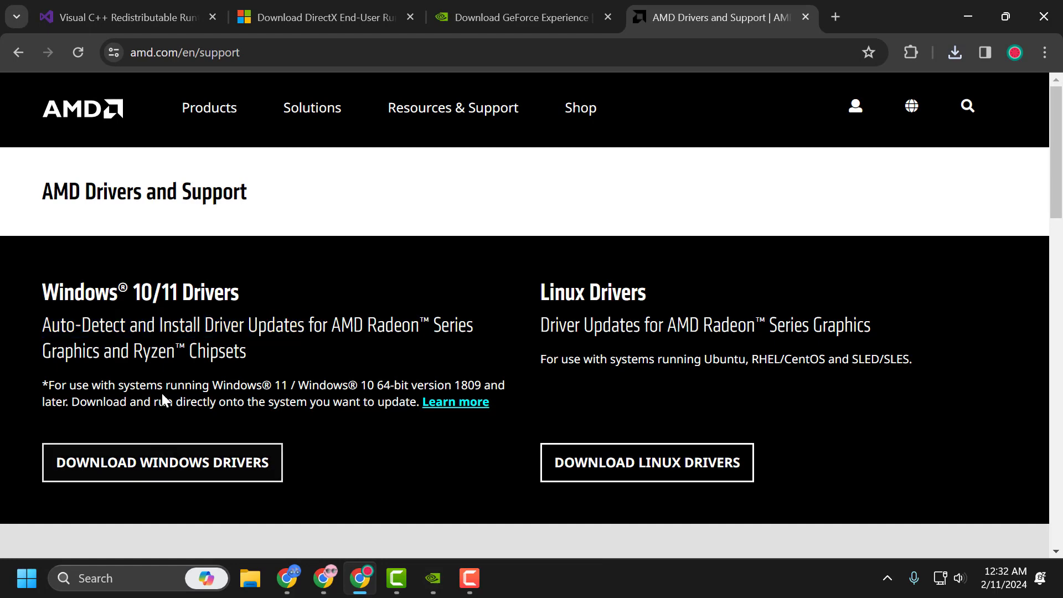
pyautogui.click(526, 17)
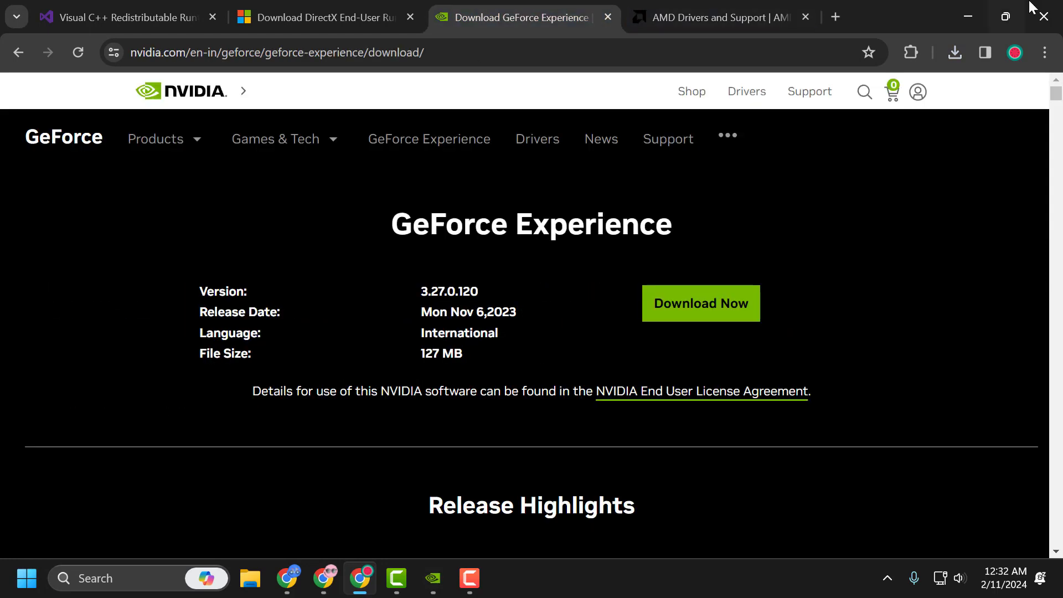
pyautogui.click(969, 17)
pyautogui.click(431, 576)
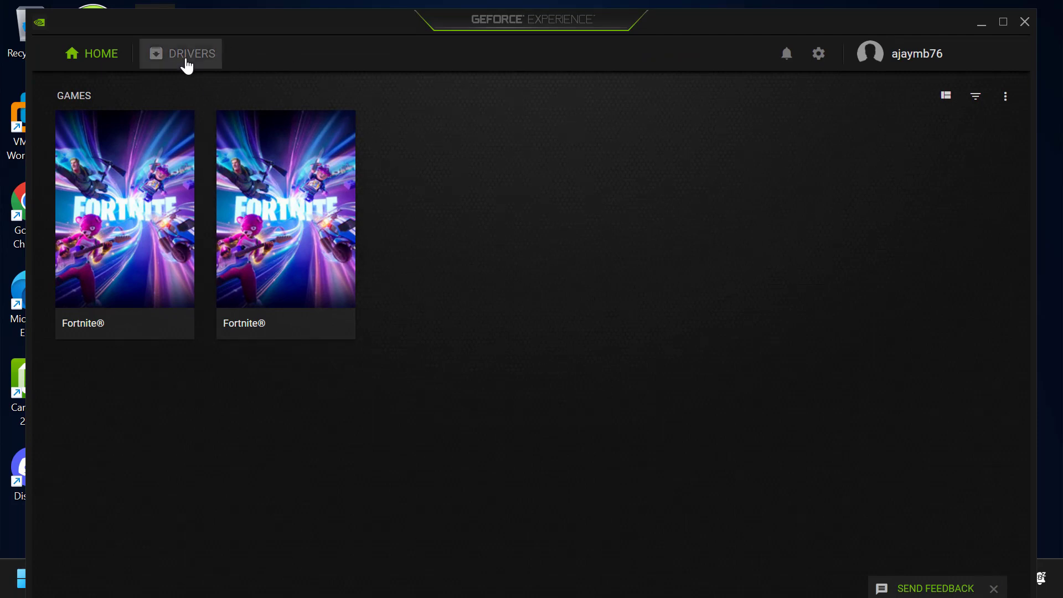
# Check for driver updates in the Drivers section, confirming Game Ready driver 474.64 is current, then close the app.
pyautogui.click(194, 53)
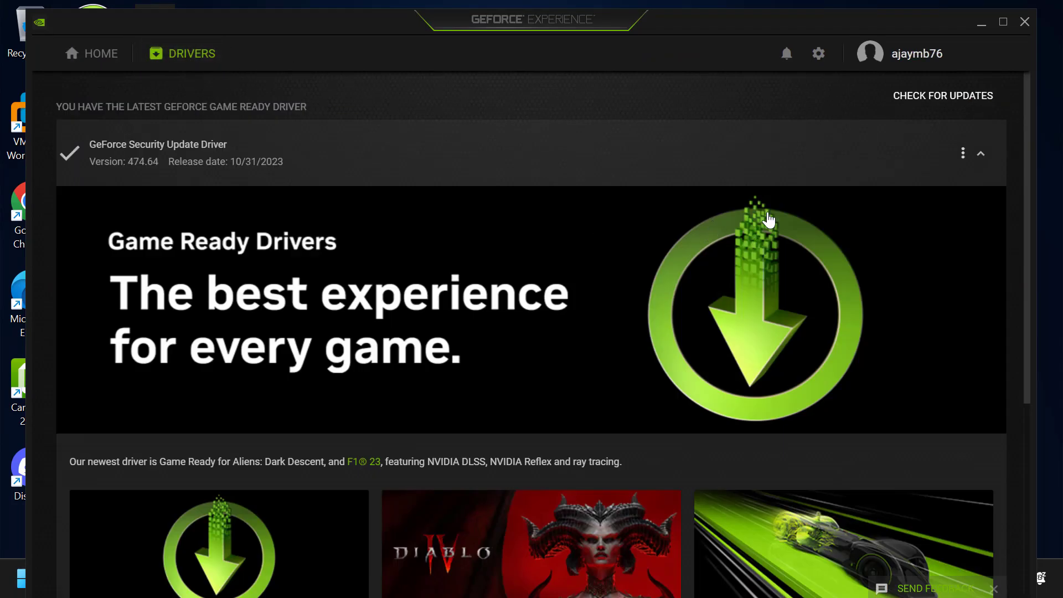
pyautogui.click(943, 96)
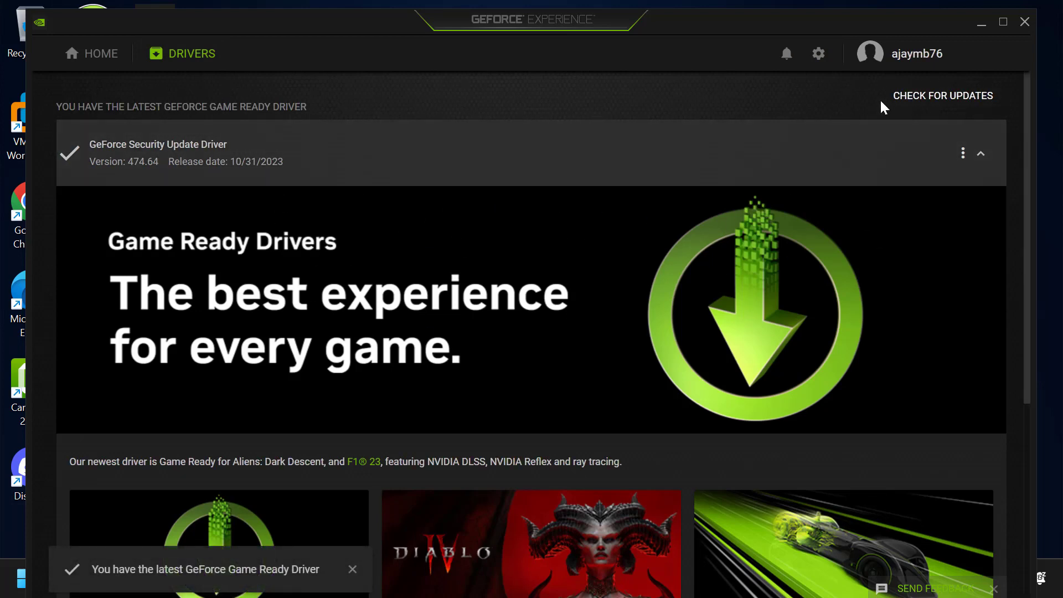
pyautogui.click(1024, 23)
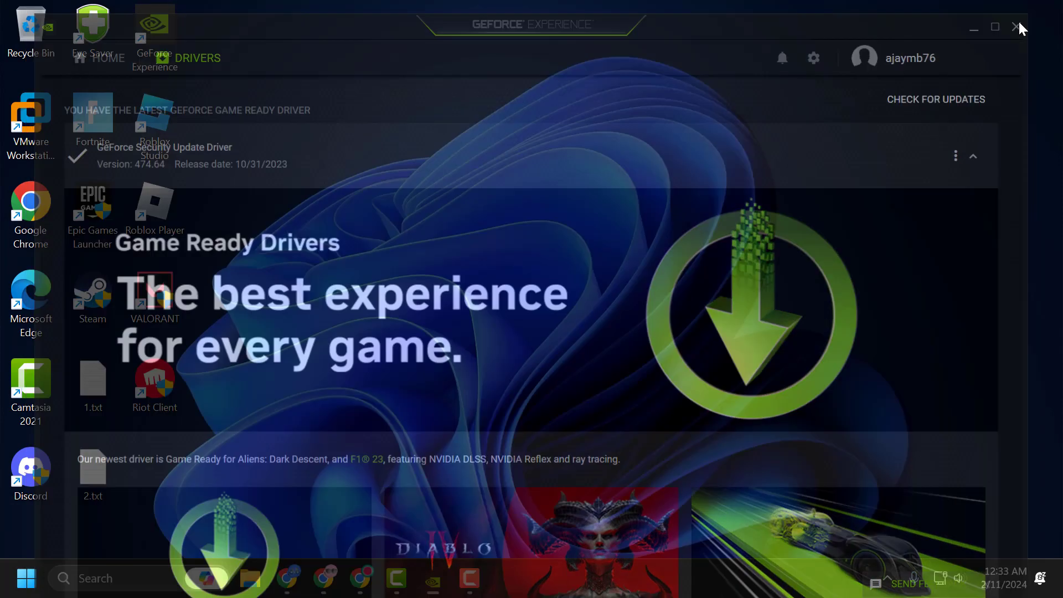